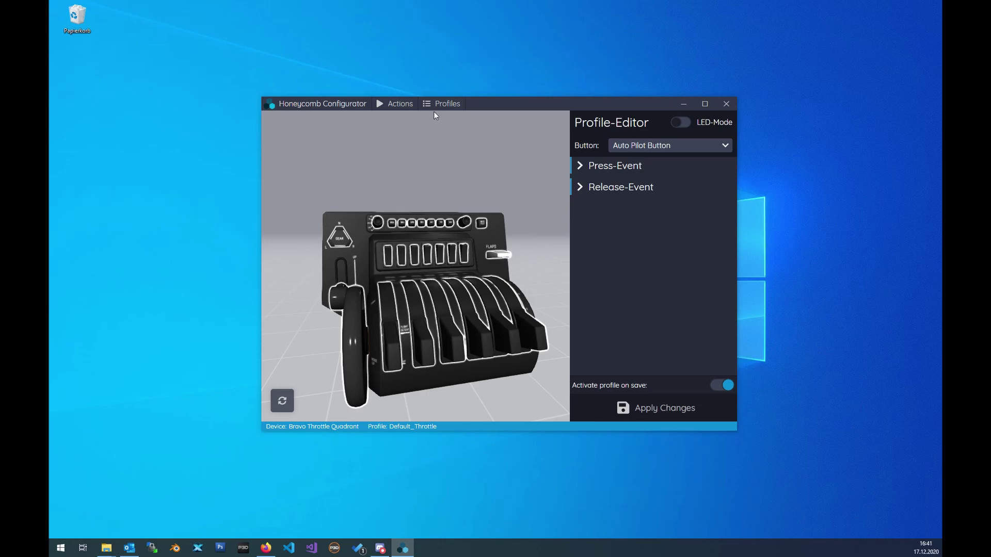
# Step: Start PMDG activation for Prepar3D Version 4 from Actions > Activate / Deactivate PMDG
pyautogui.click(401, 106)
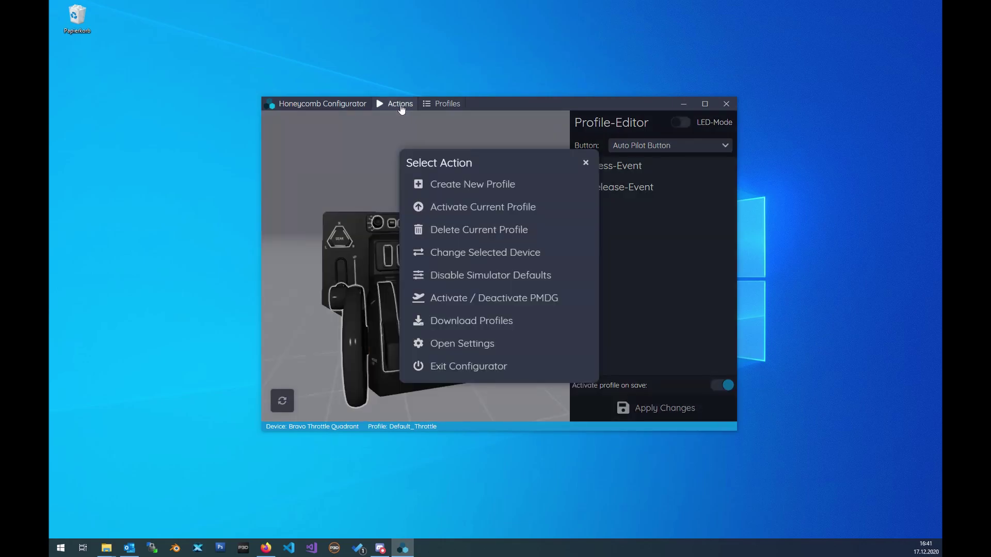
pyautogui.click(463, 299)
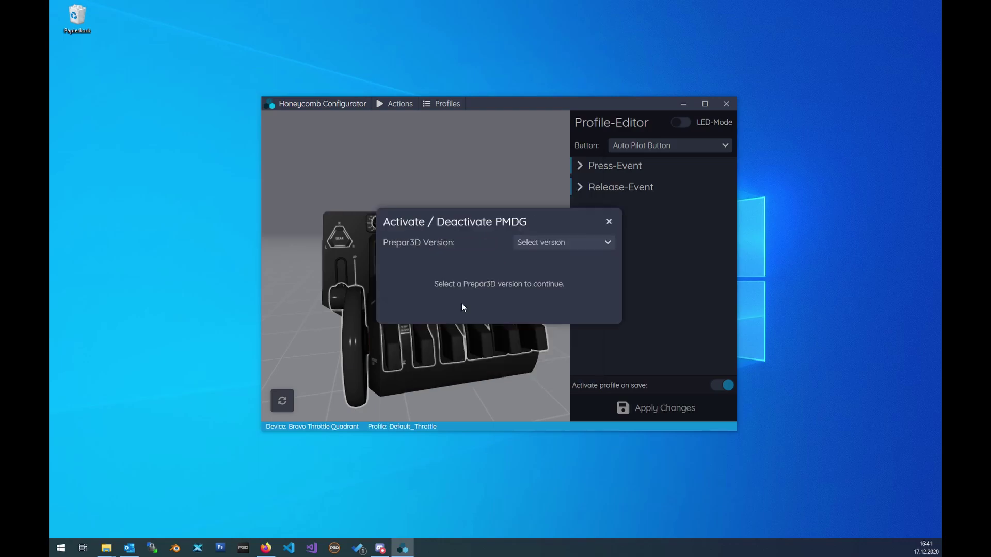
pyautogui.click(546, 242)
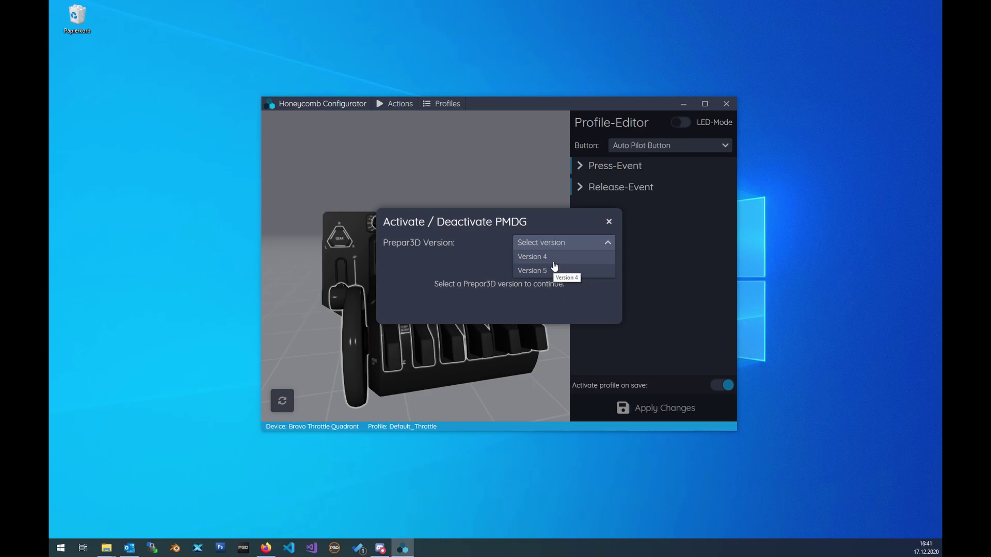
pyautogui.click(554, 263)
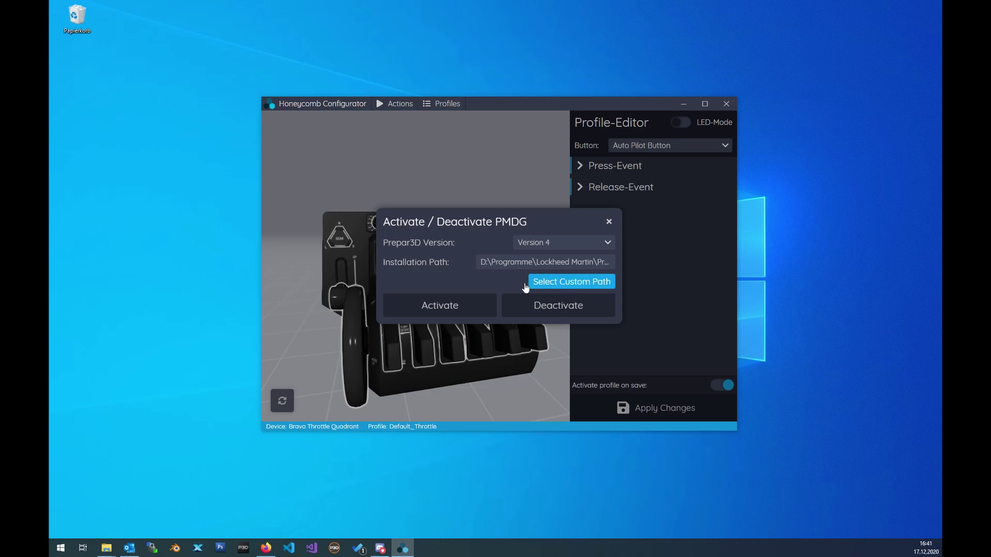
pyautogui.click(466, 308)
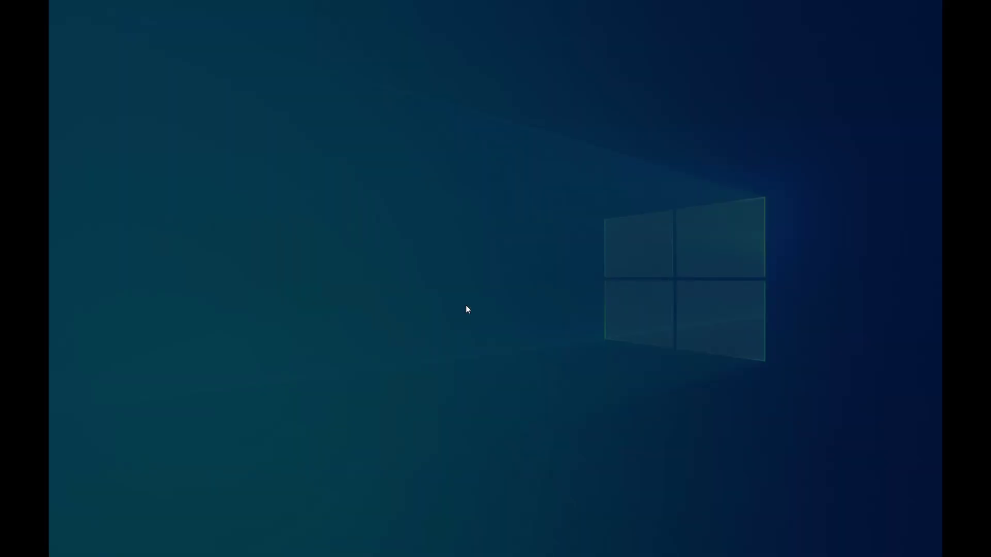
# Step: Allow the Windows permission prompt, acknowledge Activation Successful, and close the PMDG dialog
pyautogui.click(420, 348)
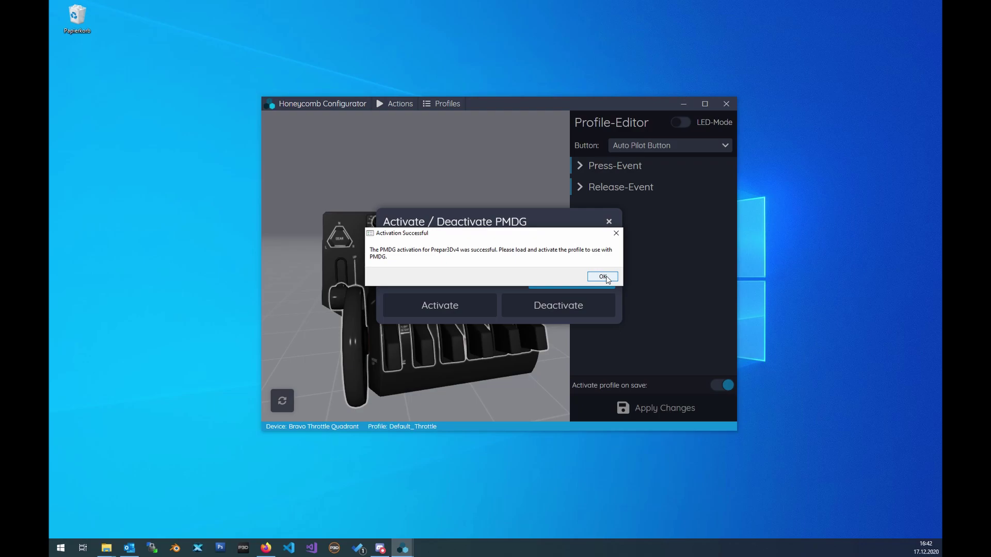
pyautogui.click(606, 277)
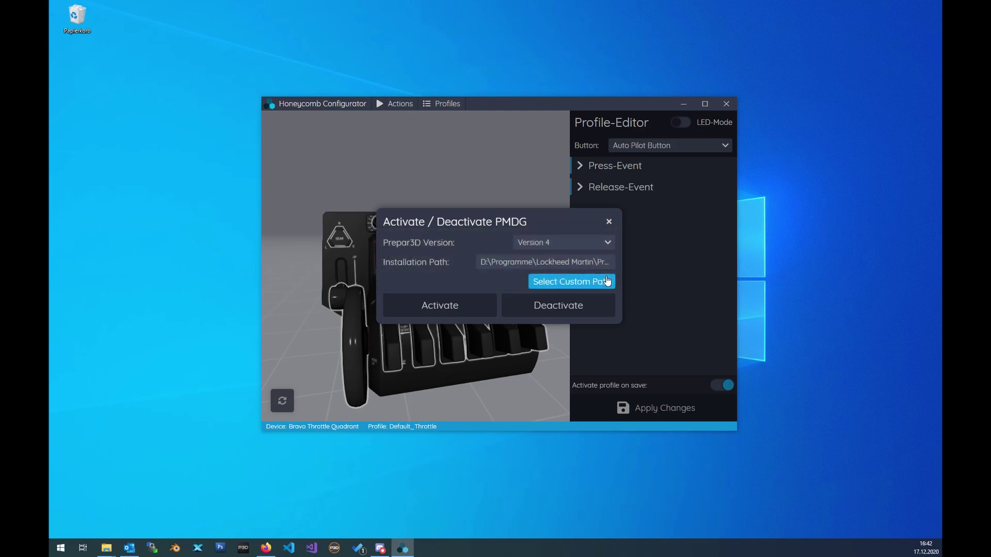
pyautogui.click(609, 223)
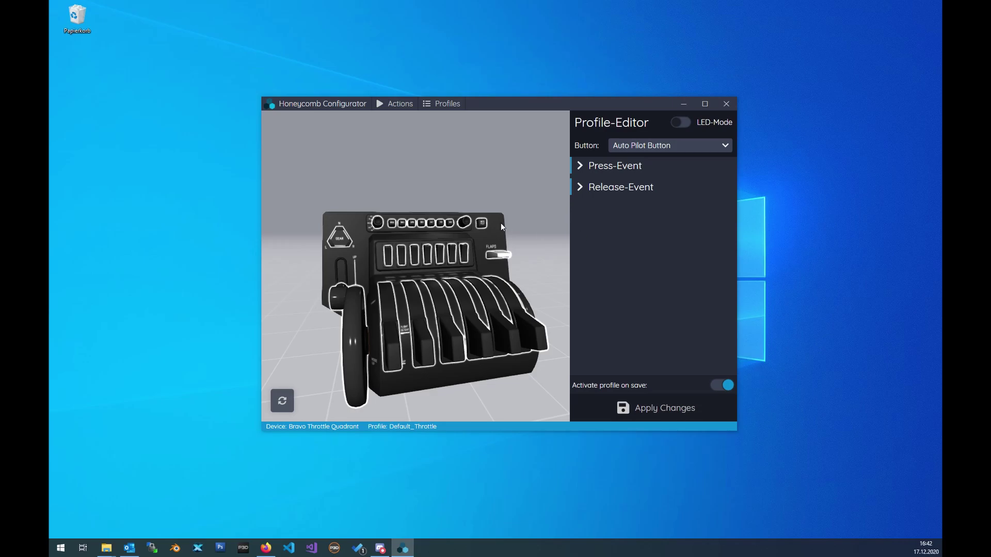
pyautogui.click(400, 105)
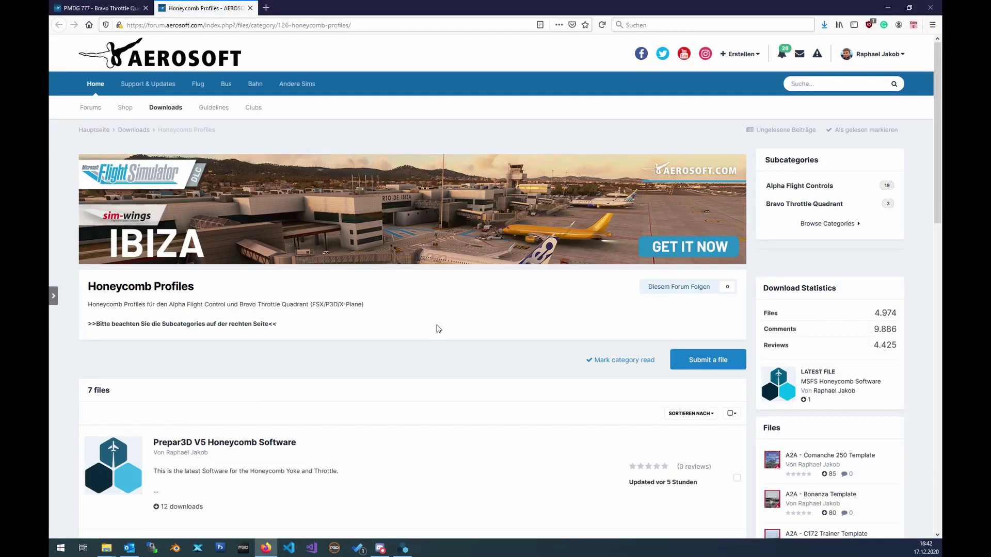
# Step: Download AFC_Yoke_Config_PMDG_747QOTSII.json from the forum's Alpha Flight Controls section, then minimize Firefox
pyautogui.click(799, 195)
pyautogui.scroll(-5, 358, 321)
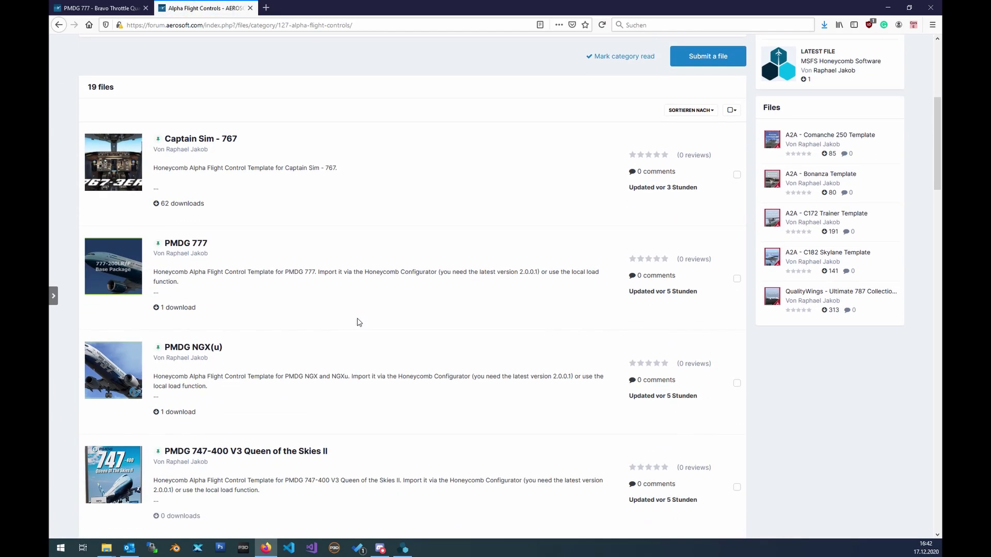
pyautogui.scroll(-2, 359, 321)
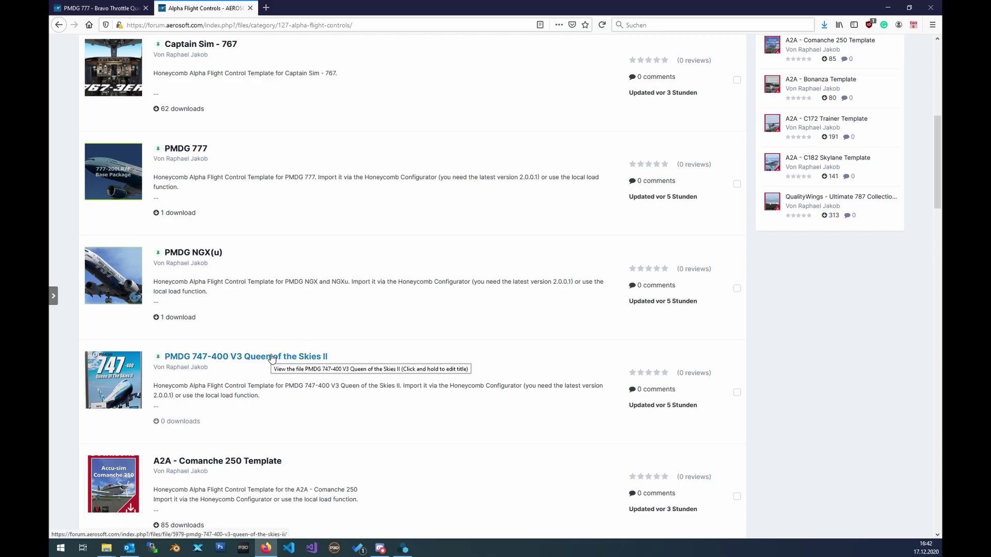
pyautogui.click(272, 357)
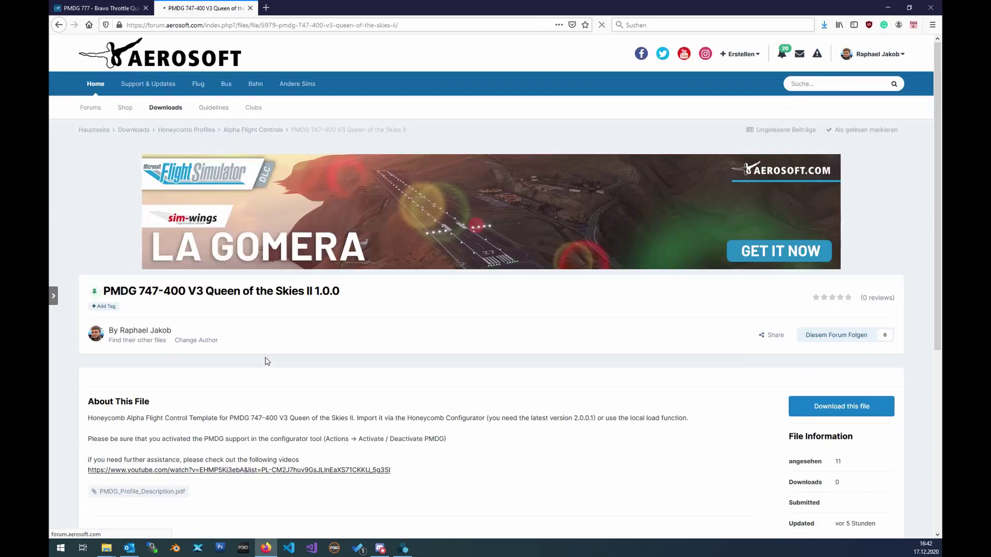
pyautogui.click(841, 464)
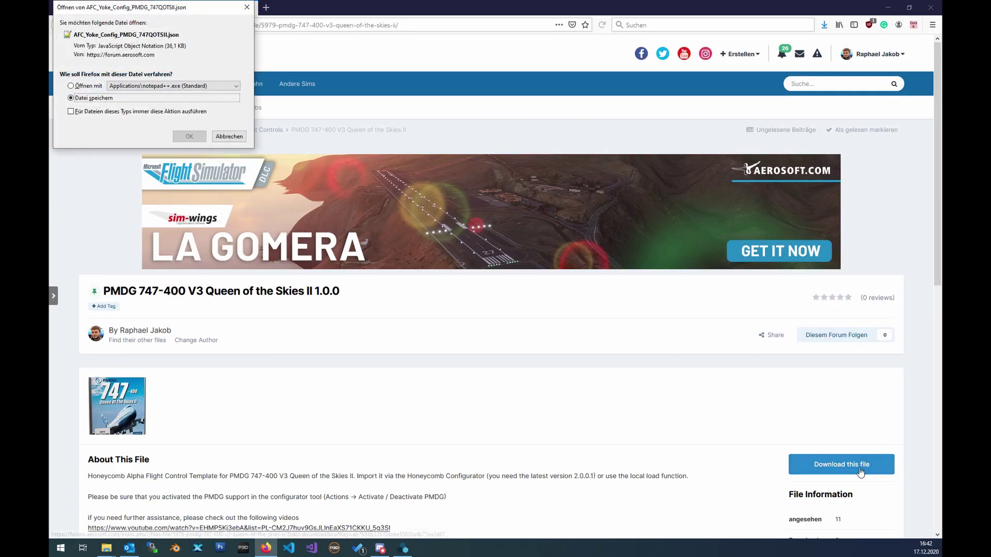
pyautogui.click(197, 137)
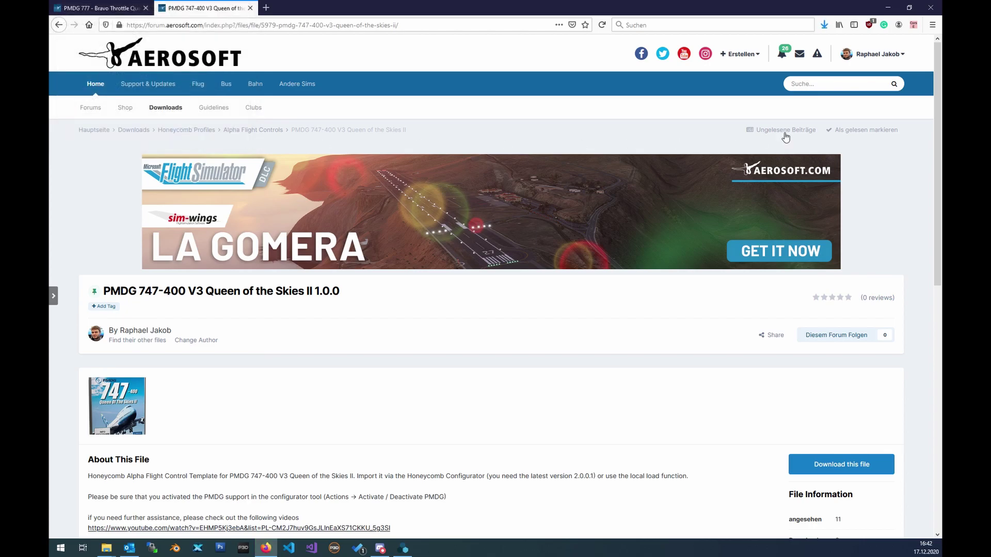
pyautogui.click(883, 10)
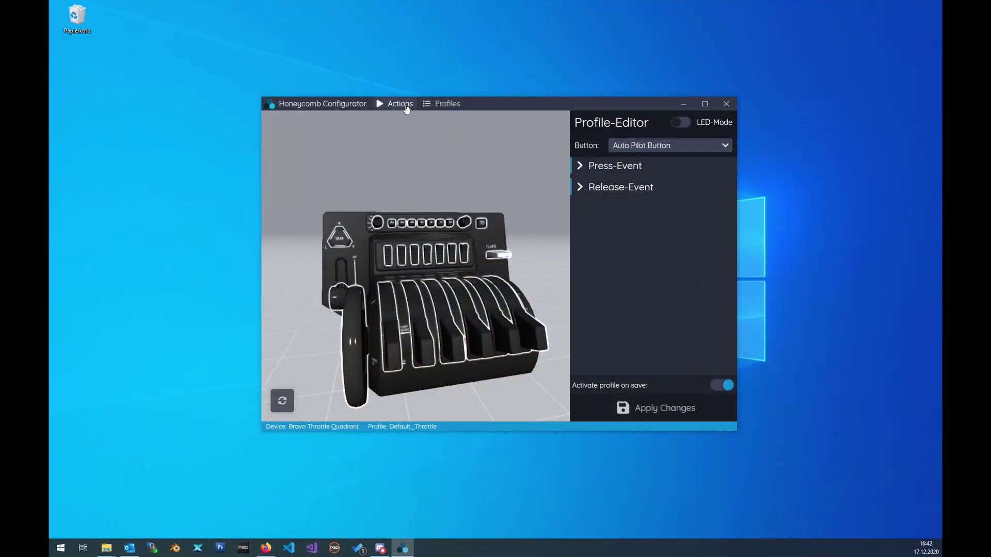
# Step: Load AFC_Yoke_Config_PMDG_747QOTSII.json on the Settings' Import Profiles page
pyautogui.click(407, 106)
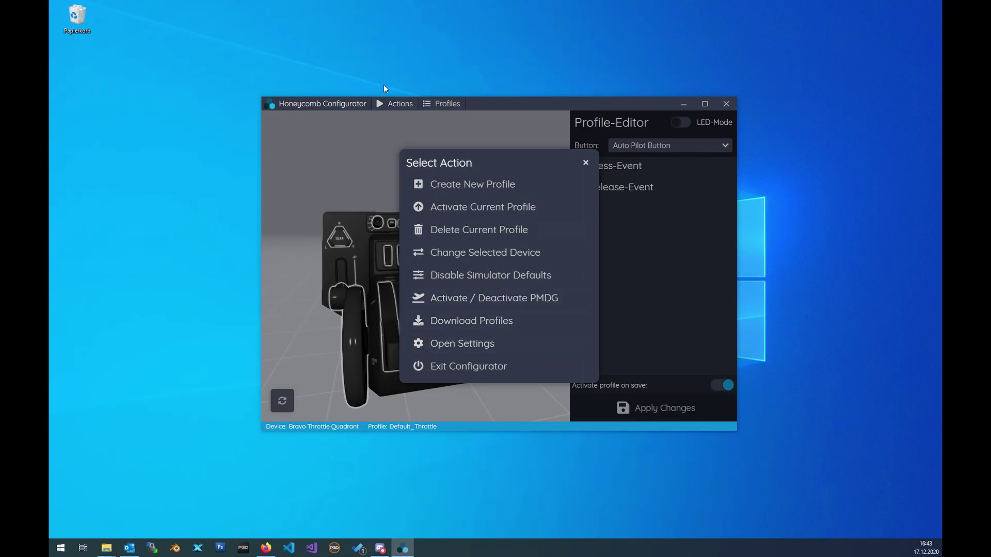
pyautogui.click(459, 345)
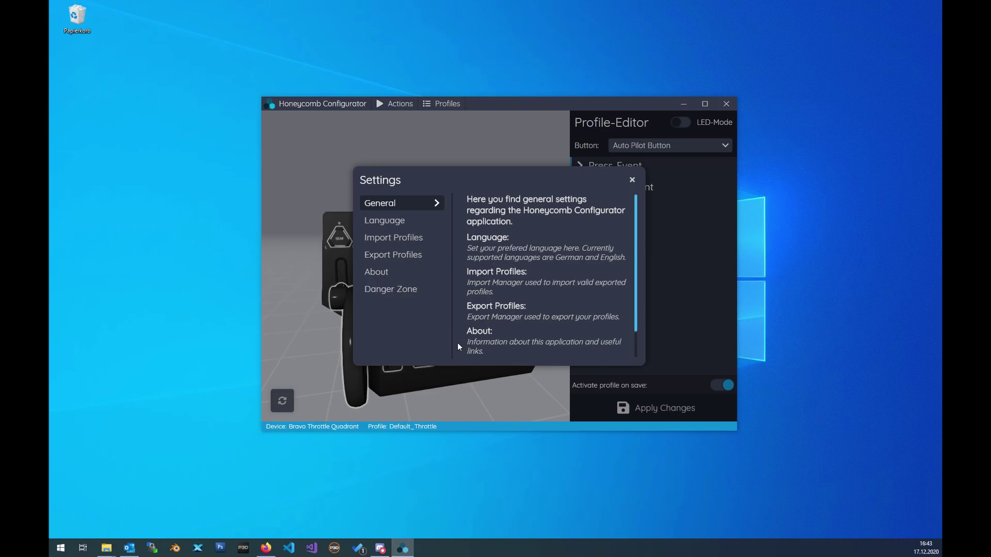
pyautogui.click(399, 244)
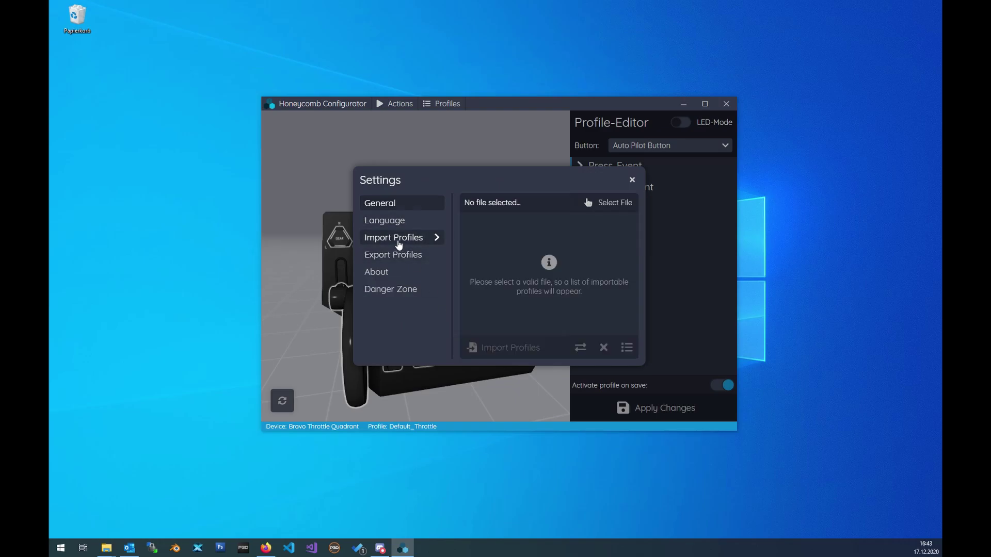
pyautogui.click(624, 209)
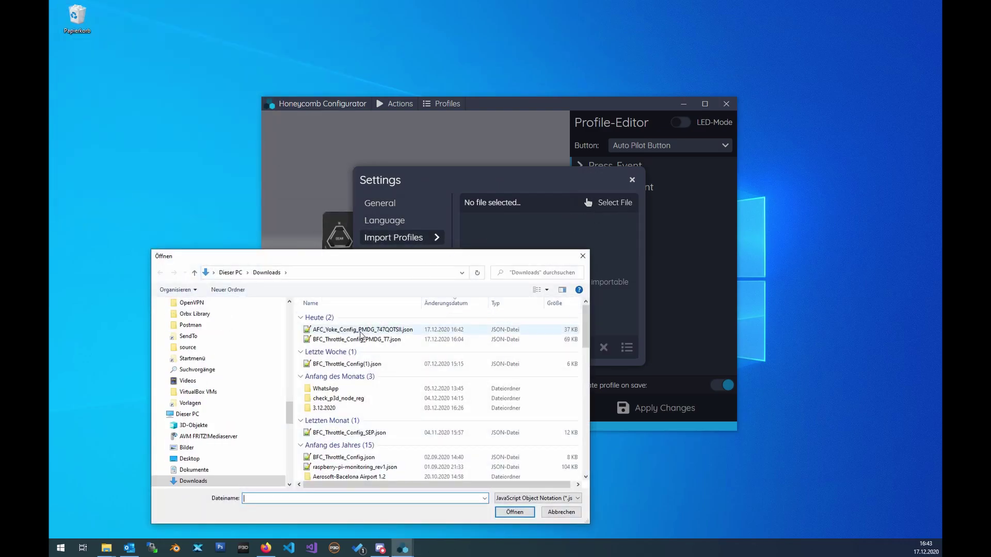
pyautogui.click(361, 334)
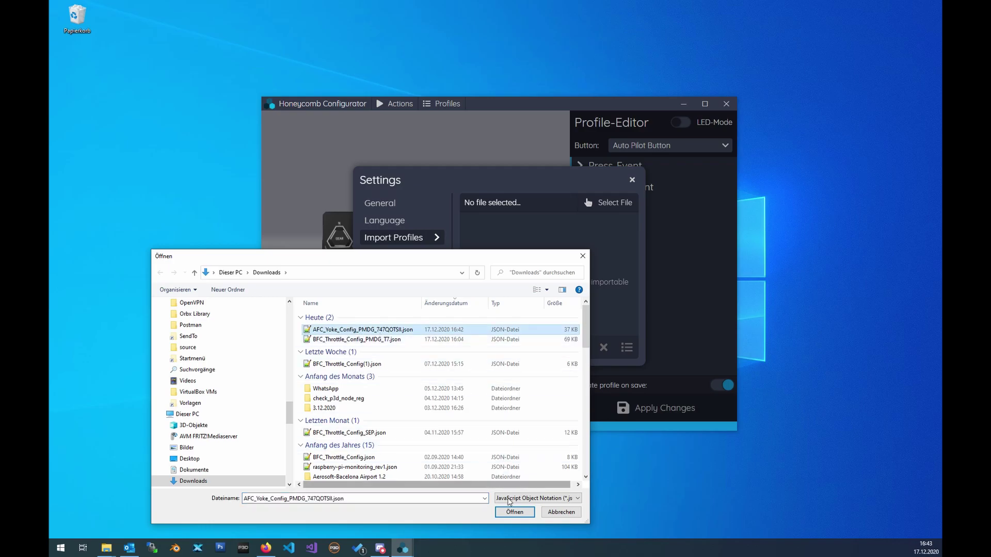
pyautogui.click(510, 516)
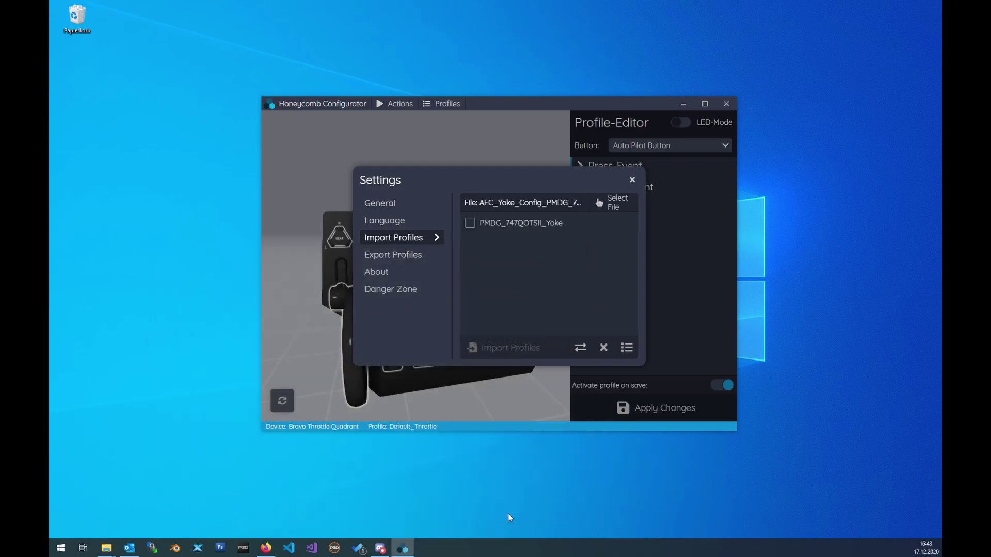
# Step: Import the PMDG_747QOTSII_Yoke profile, confirm the success message, and close Settings
pyautogui.click(470, 223)
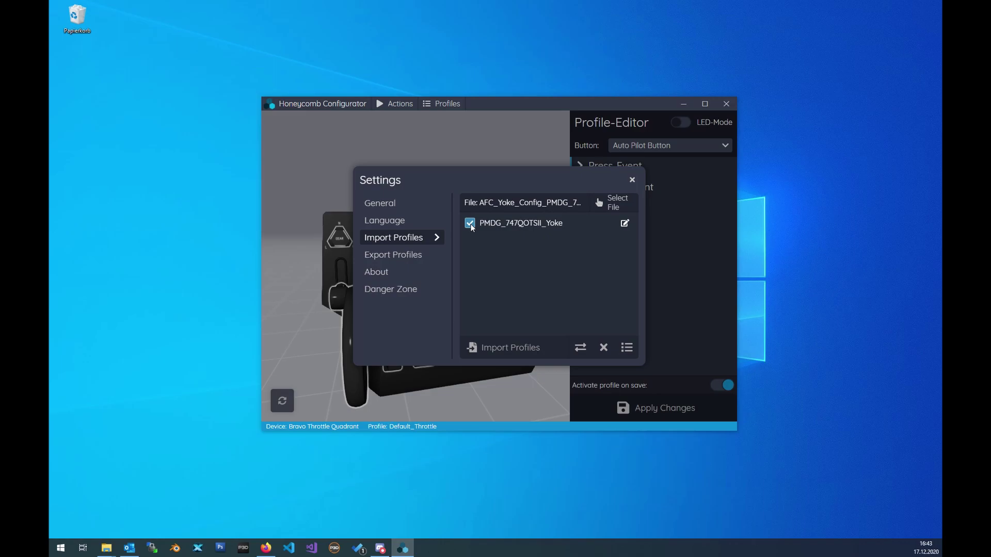
pyautogui.click(510, 349)
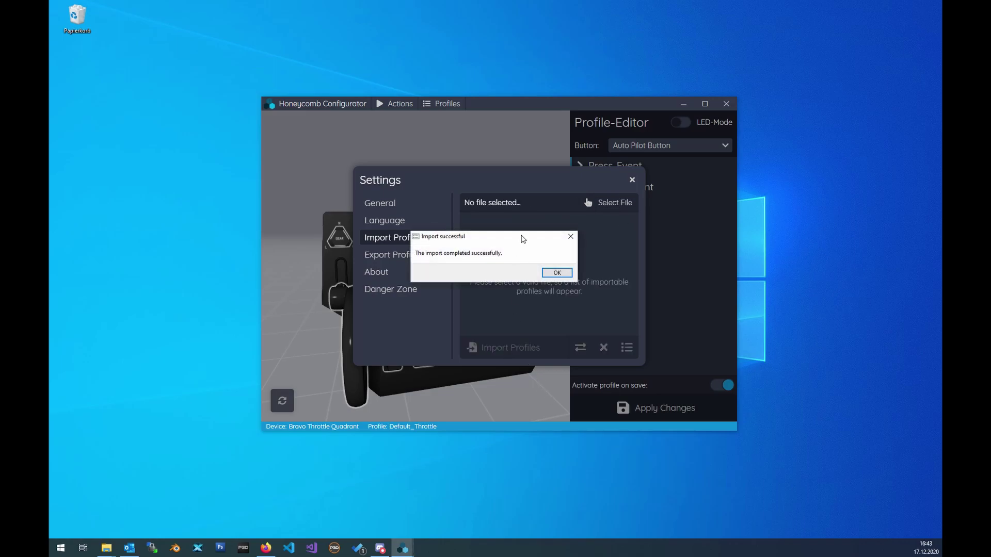
pyautogui.click(556, 275)
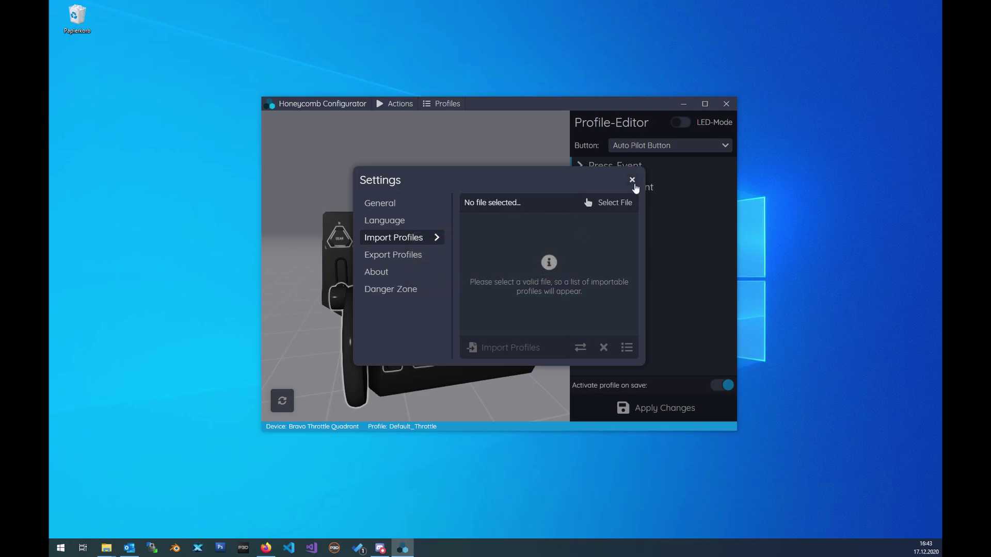
pyautogui.click(633, 180)
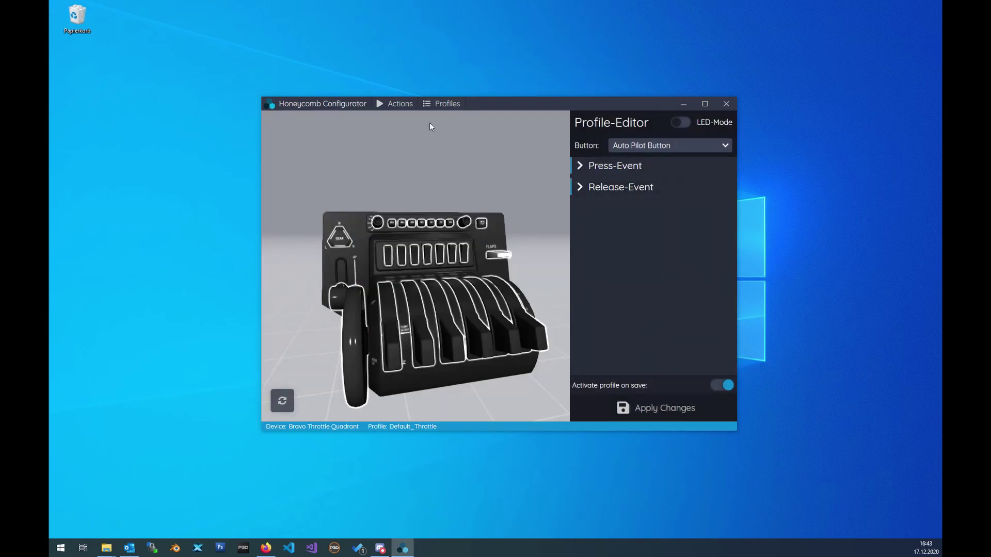
# Step: Load the PMDG_747QOTSII_Yoke profile from the Profiles list
pyautogui.click(441, 104)
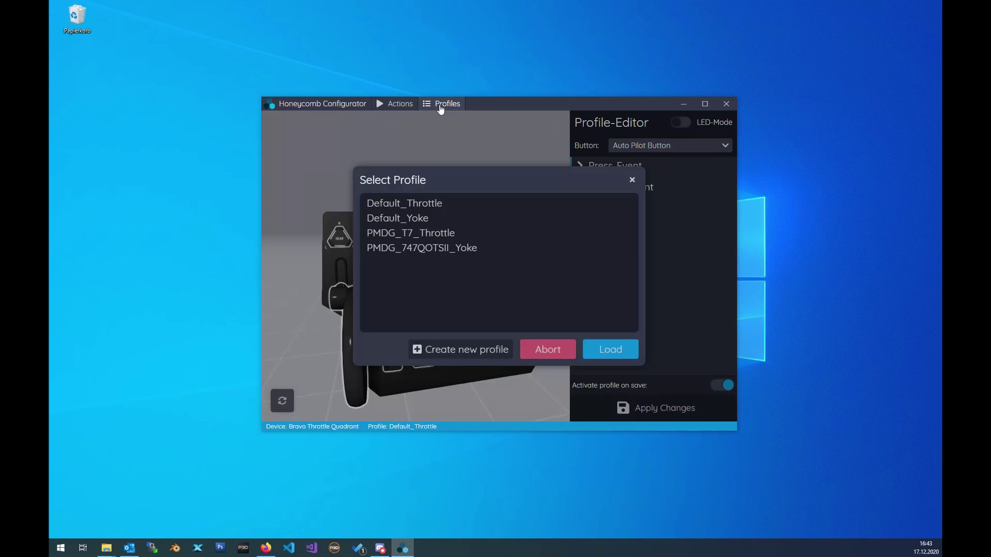
pyautogui.click(412, 254)
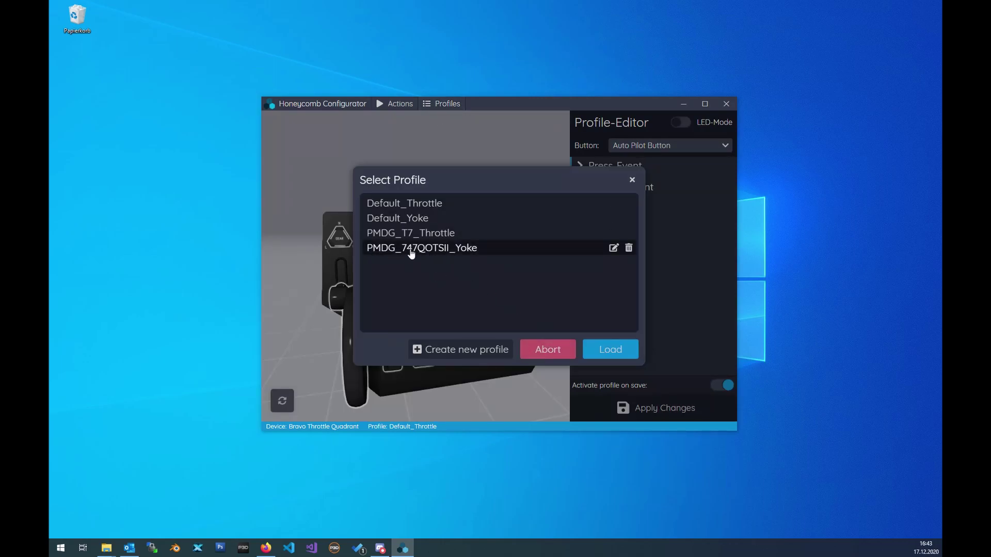
pyautogui.click(601, 352)
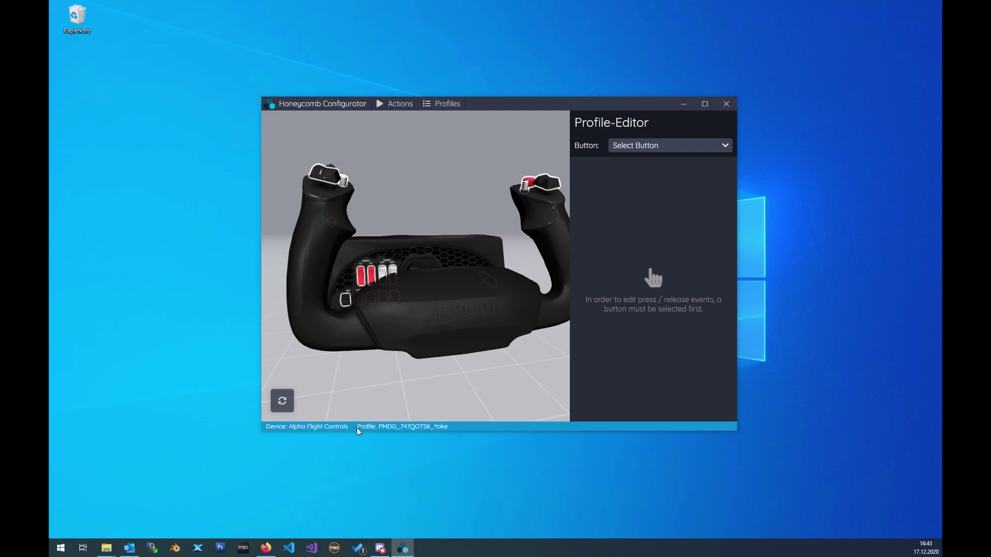
# Step: Turn the yoke to a front view and activate the current PMDG_747QOTSII_Yoke profile
pyautogui.moveTo(388, 195); pyautogui.dragTo(332, 66)
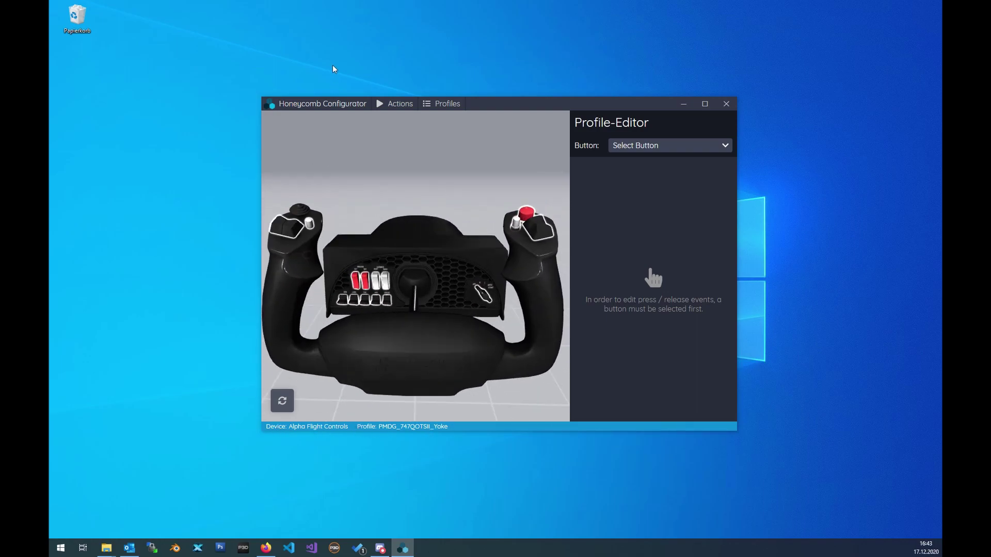
pyautogui.click(380, 104)
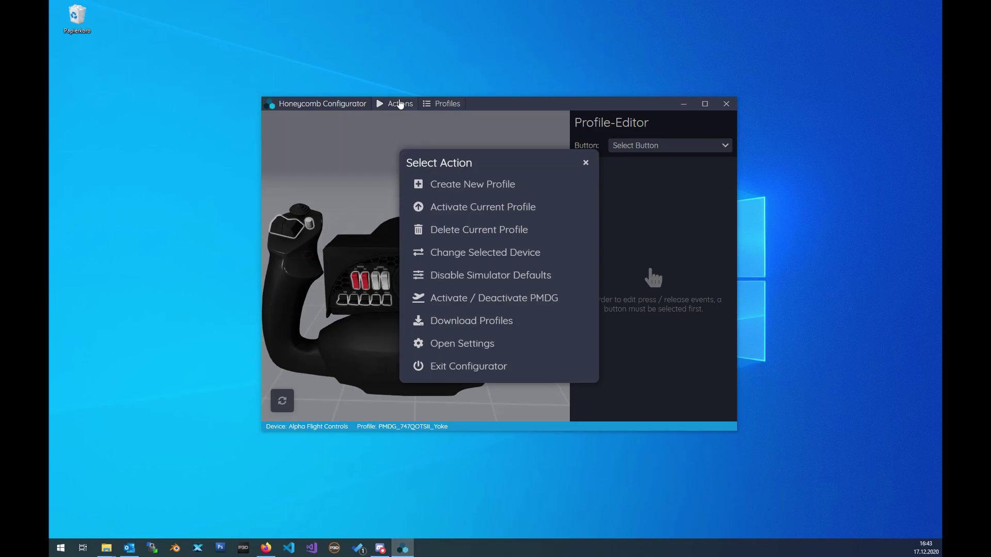
pyautogui.click(455, 208)
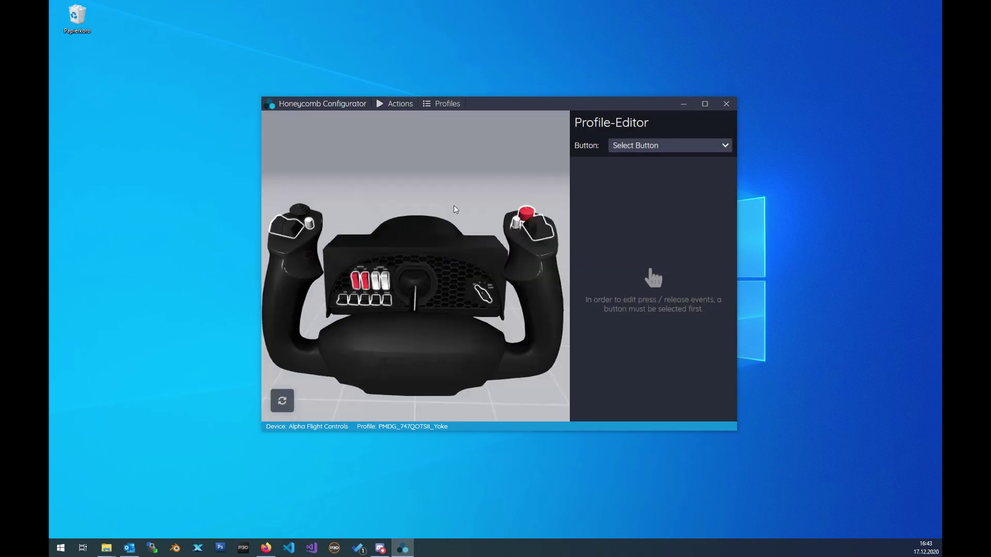